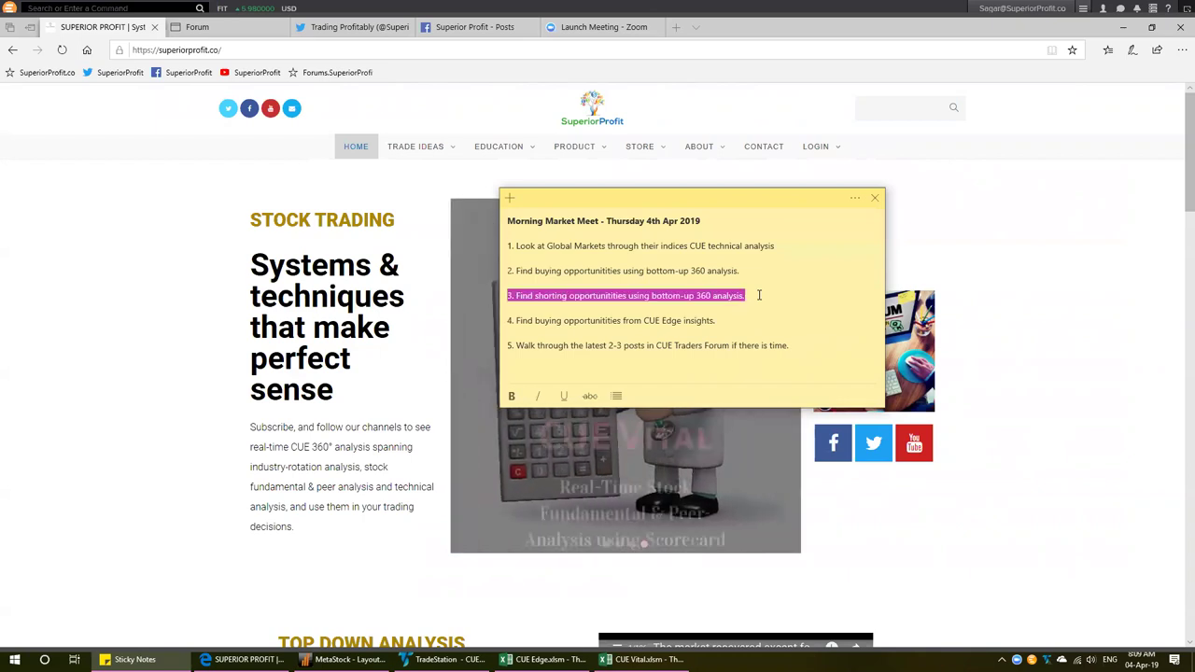
Step: Select agenda item 3, finding shorting opportunities with bottom-up 360 analysis, in the sticky note
{"action": "triple_click", "coordinate": [759, 295]}
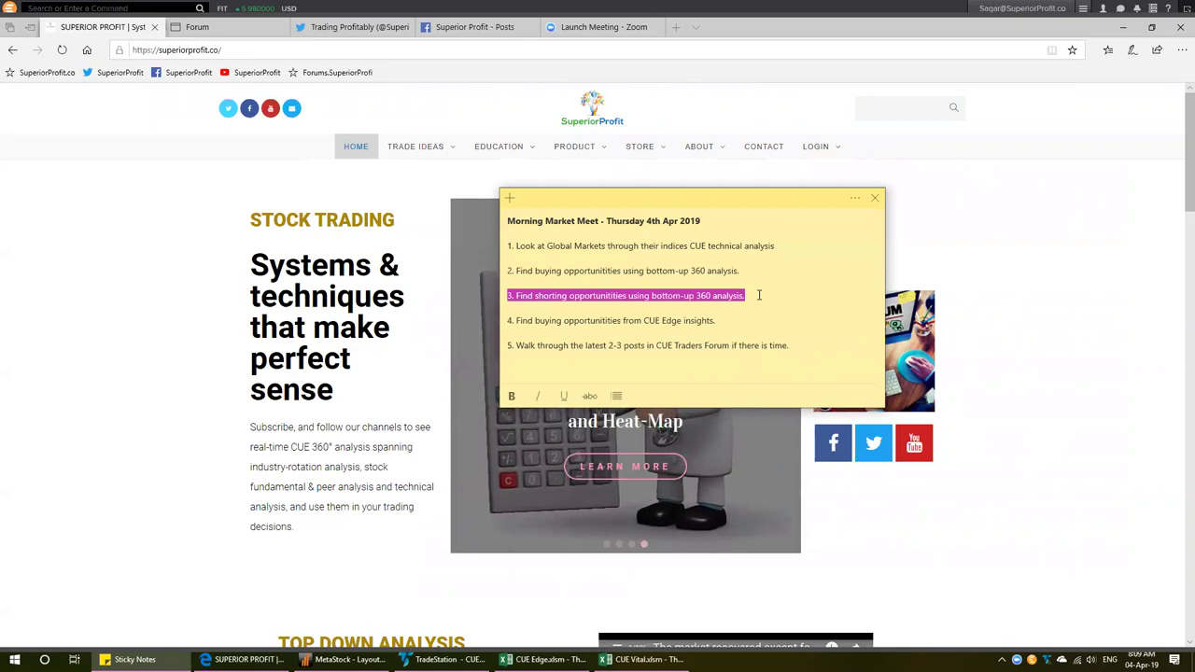
Step: Highlight agenda items 4 (CUE Edge insights) and 5 (Traders Forum), then bring the SuperiorProfit site forward
{"action": "key", "text": "Down"}
{"action": "key", "text": "Down"}
{"action": "key", "text": "shift+Home"}
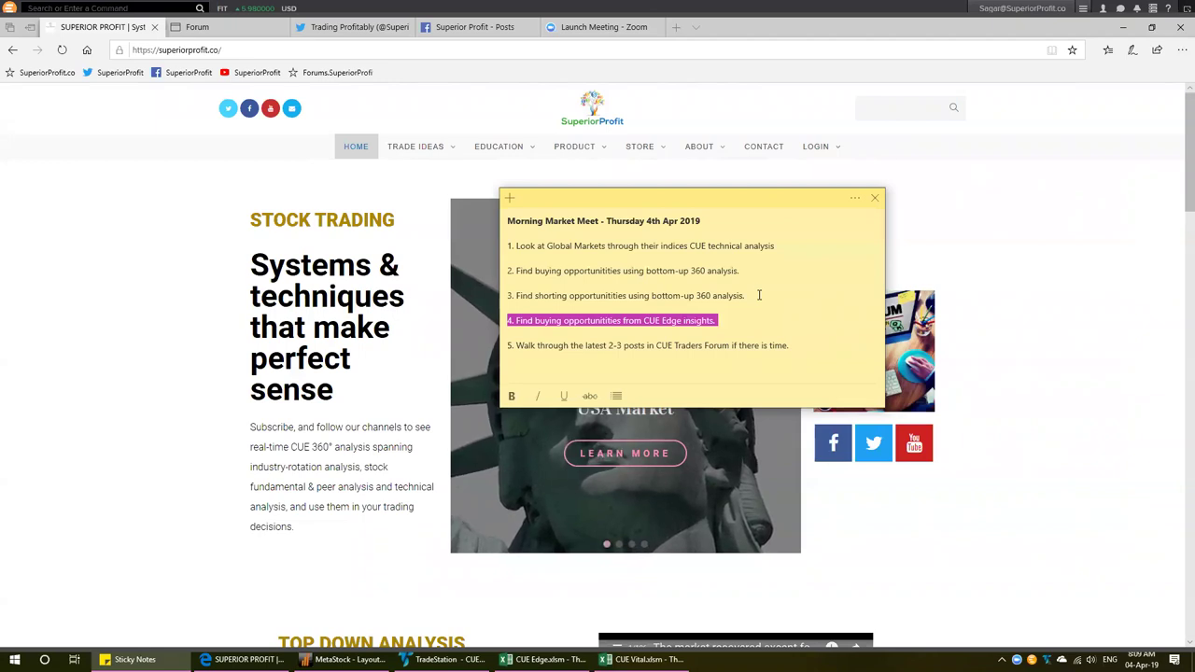
{"action": "key", "text": "Down"}
{"action": "key", "text": "Down"}
{"action": "key", "text": "shift+End"}
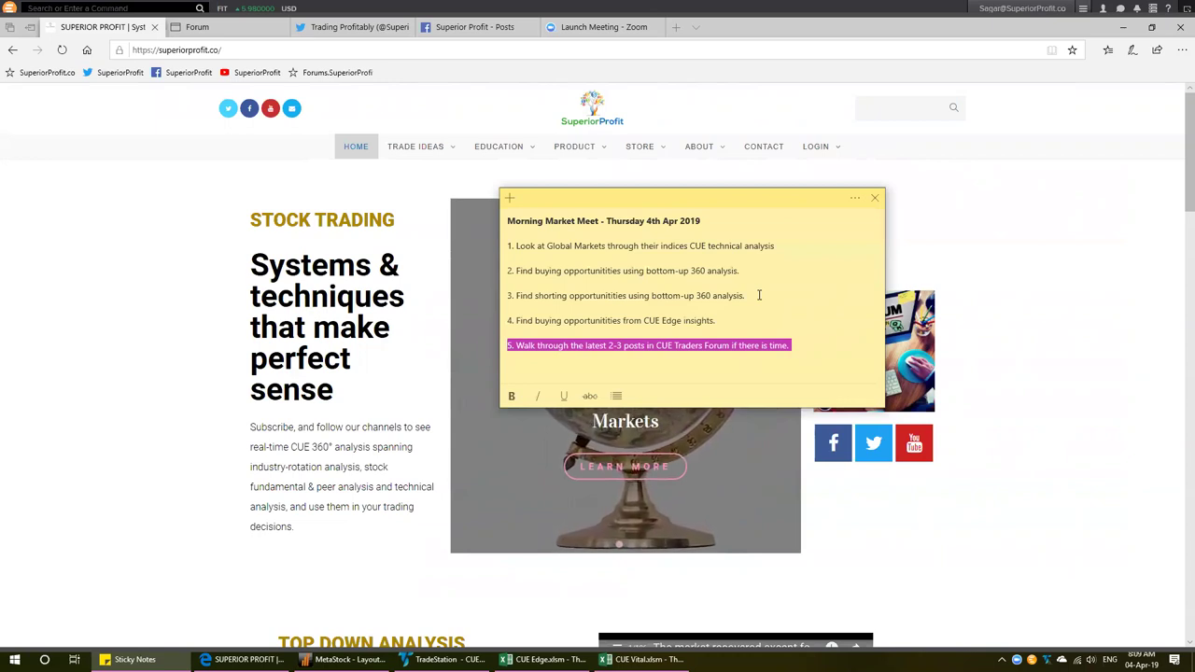
{"action": "left_click", "coordinate": [140, 199]}
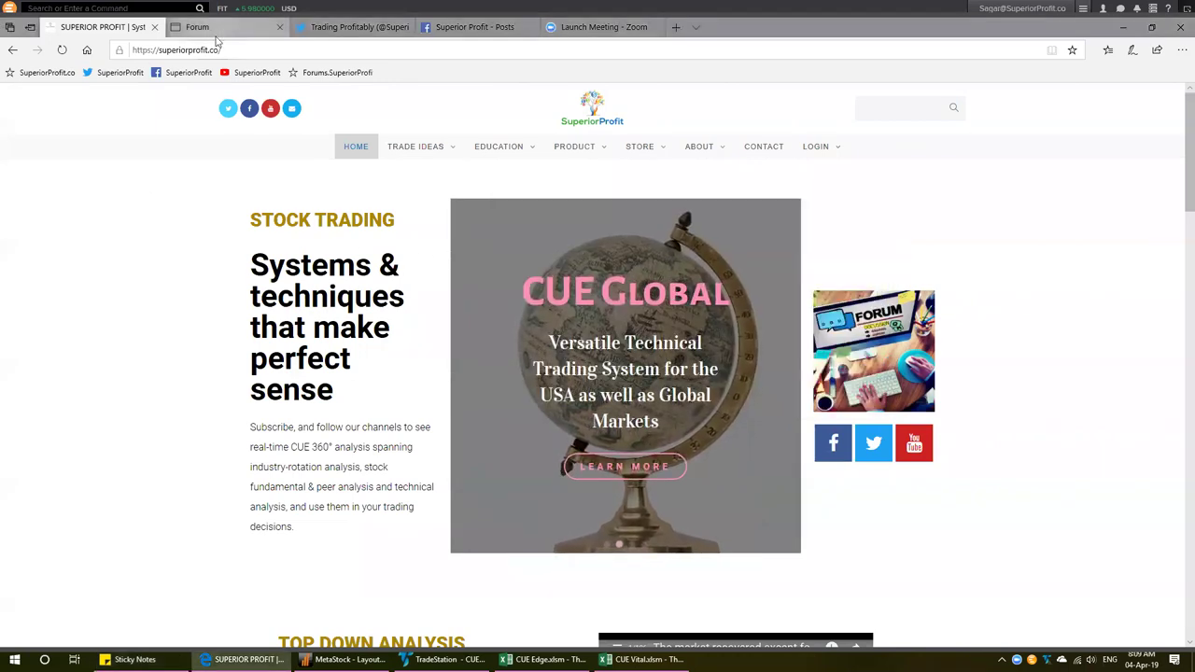
Step: View the Superior Profit Forum's latest topics, then switch to MetaStock's Layout14 weekly and daily AXJO charts
{"action": "left_click", "coordinate": [207, 28]}
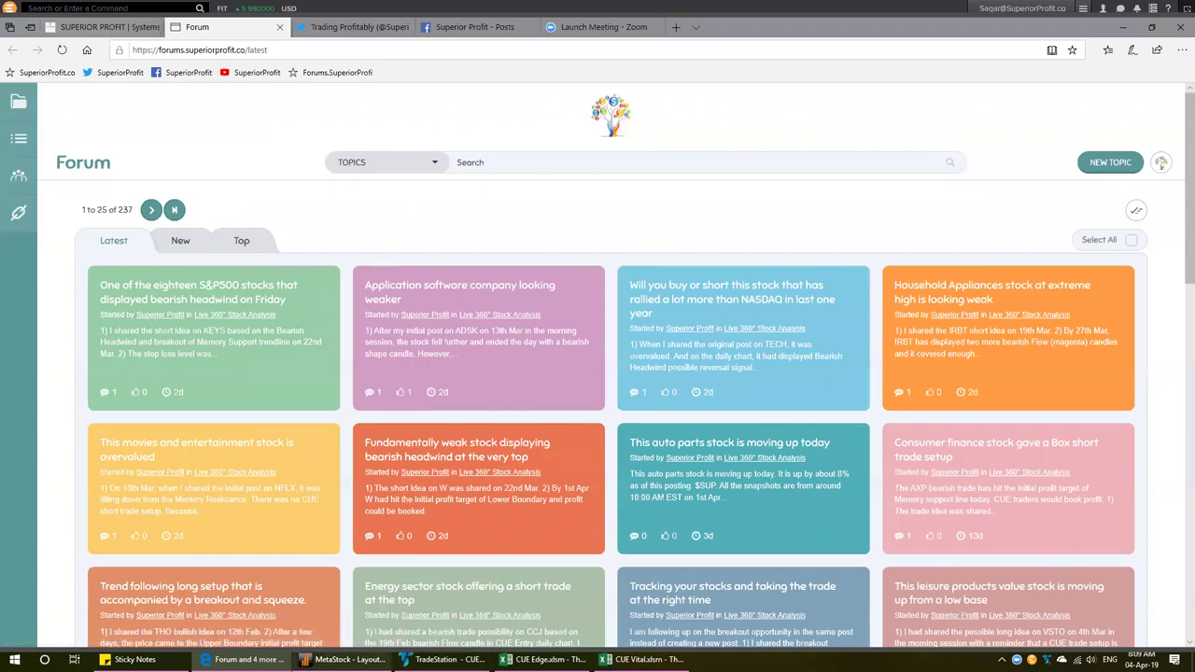
{"action": "left_click", "coordinate": [337, 653]}
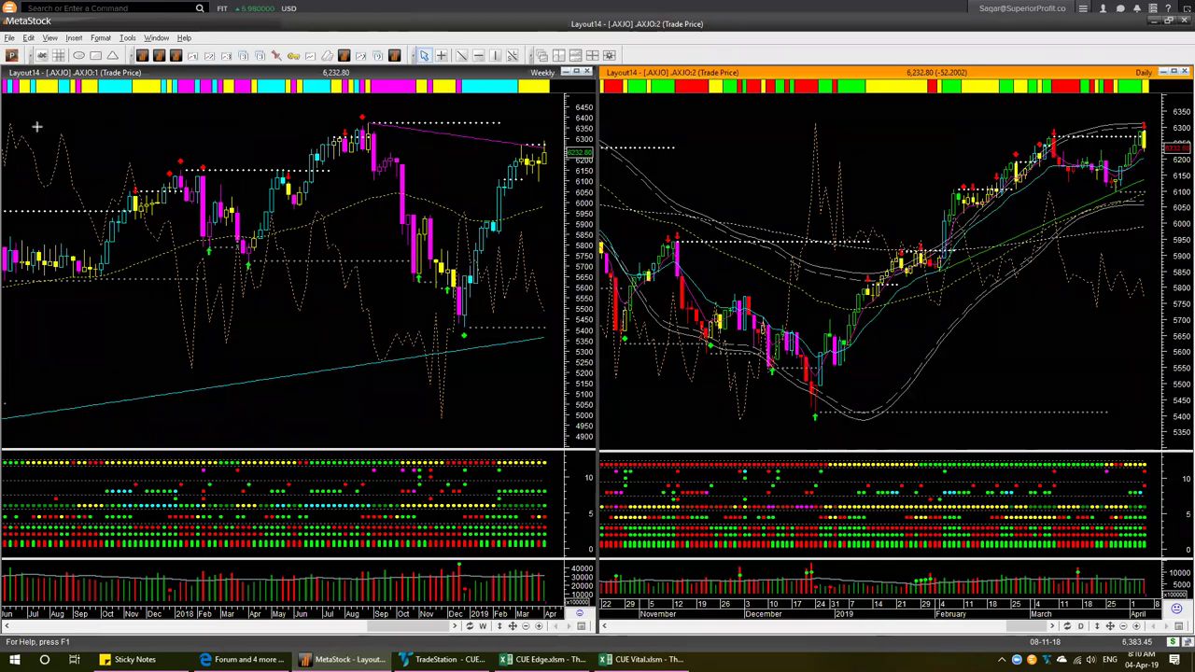
Step: Draw pink arrows pointing at the AXJO symbol and the Weekly and Daily chart labels
{"action": "left_click_drag", "start_coordinate": [34, 130], "coordinate": [58, 83]}
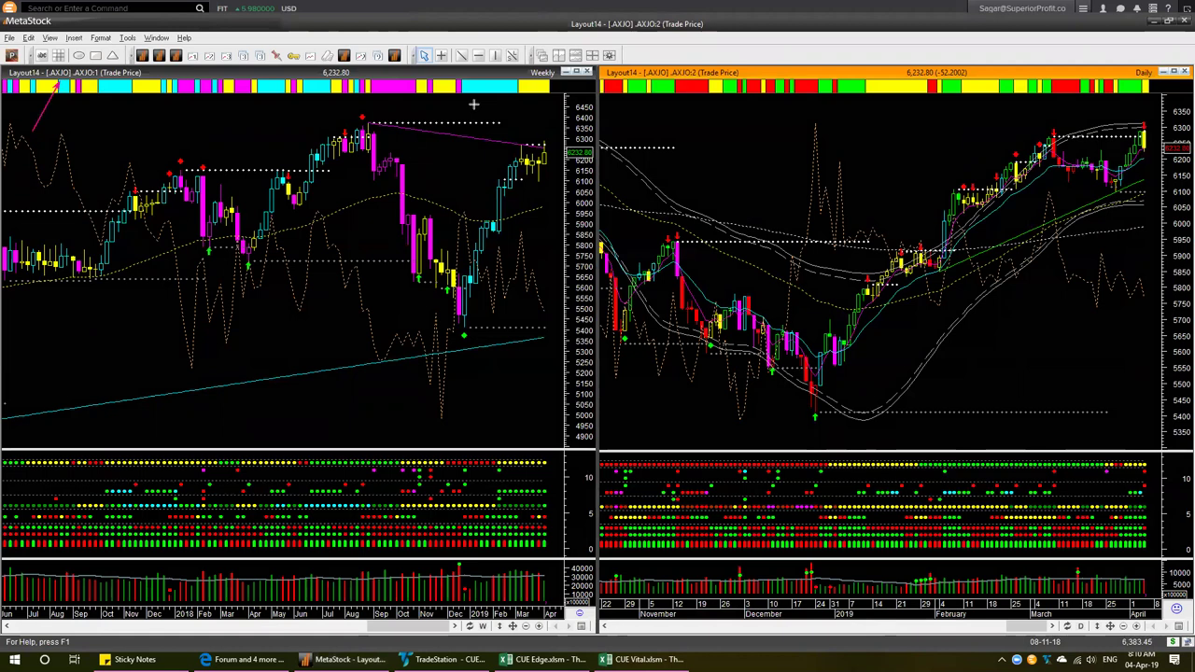
{"action": "left_click_drag", "start_coordinate": [473, 104], "coordinate": [523, 82]}
{"action": "left_click_drag", "start_coordinate": [1074, 105], "coordinate": [1138, 74]}
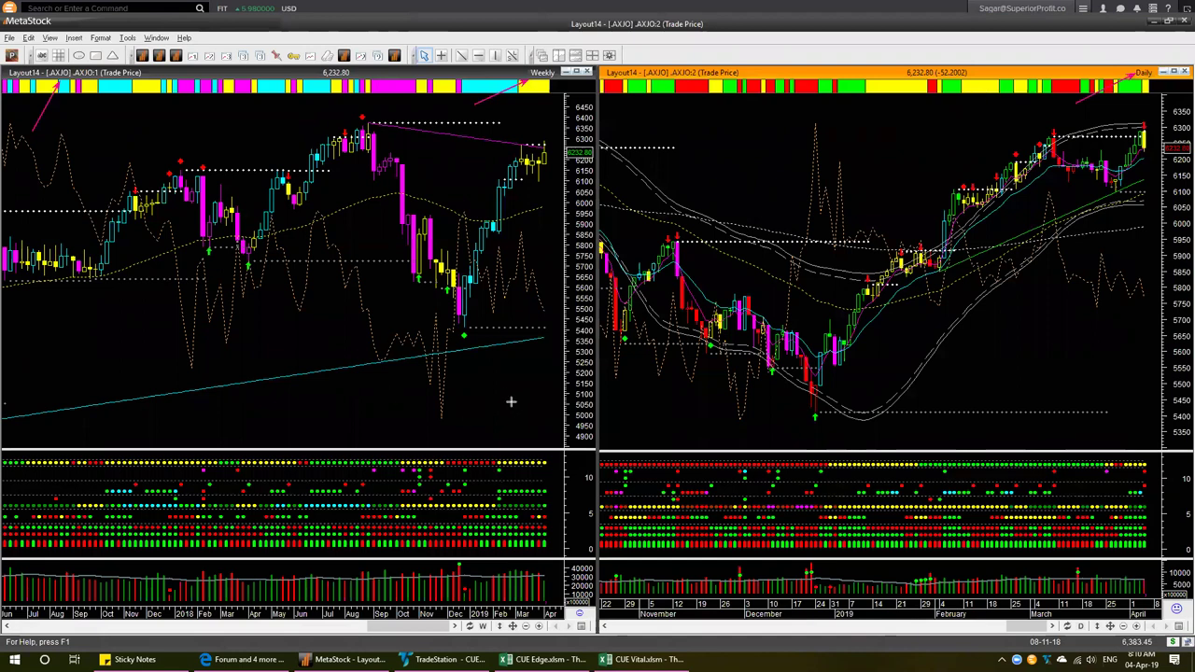
Step: Add pink arrows on the weekly chart marking the December low, the rally, the trendline and latest candles
{"action": "left_click_drag", "start_coordinate": [510, 401], "coordinate": [469, 344]}
{"action": "left_click_drag", "start_coordinate": [477, 310], "coordinate": [521, 186]}
{"action": "left_click_drag", "start_coordinate": [510, 124], "coordinate": [519, 140]}
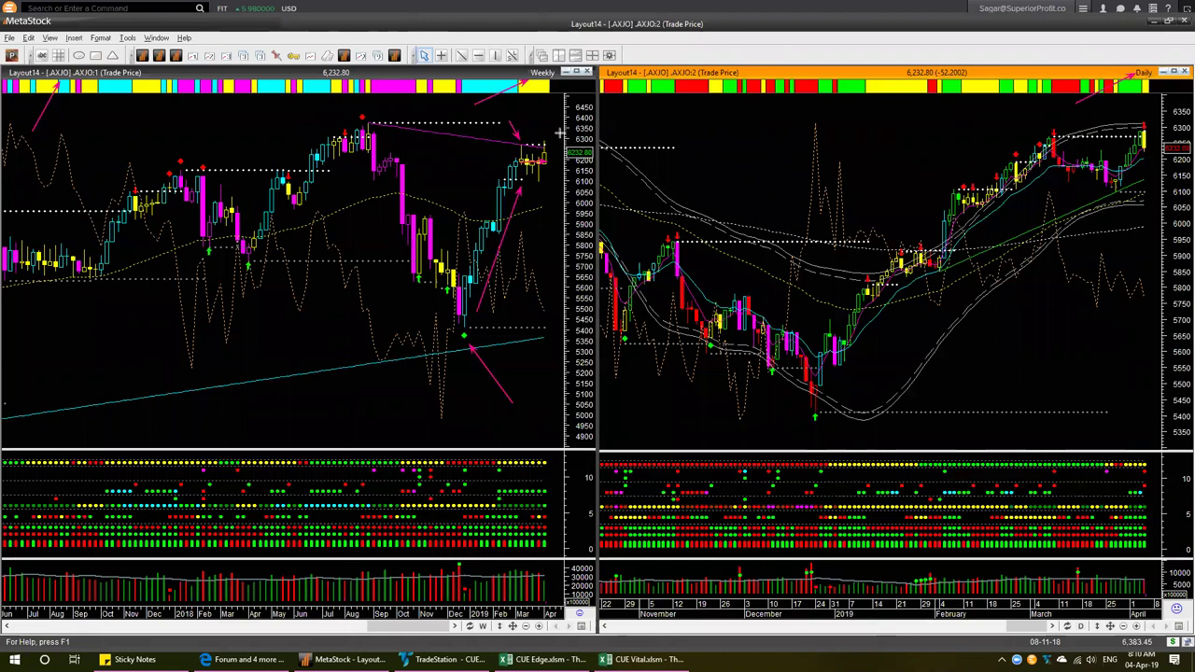
{"action": "left_click_drag", "start_coordinate": [556, 119], "coordinate": [547, 136]}
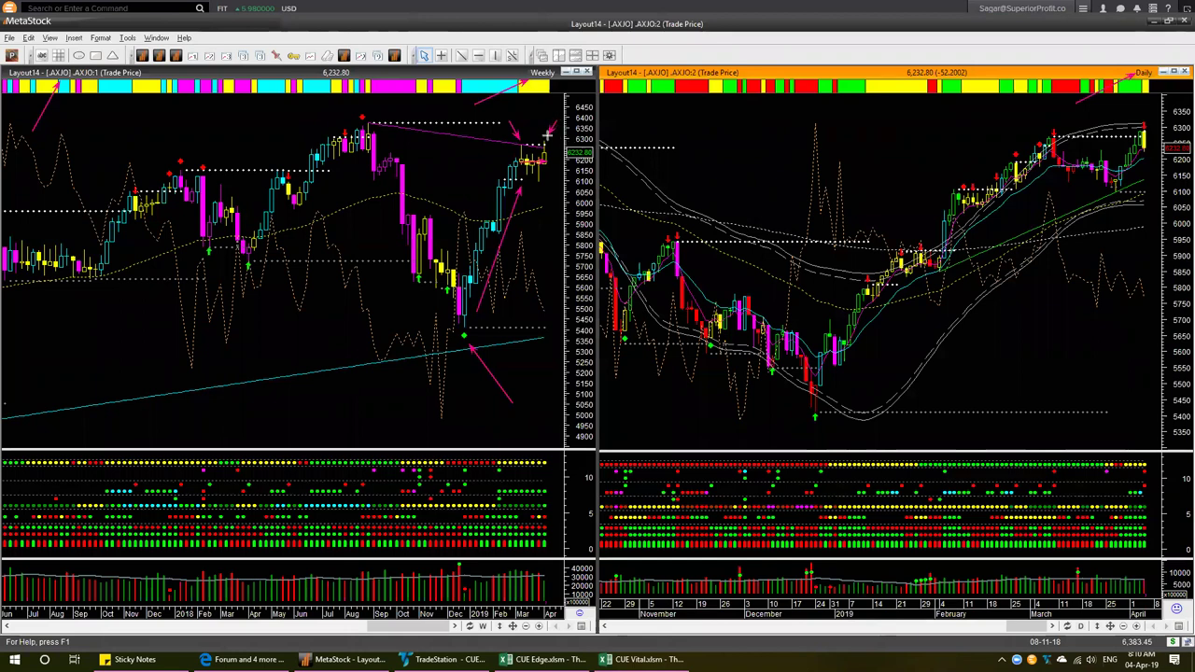
{"action": "left_click_drag", "start_coordinate": [422, 130], "coordinate": [550, 152]}
{"action": "left_click_drag", "start_coordinate": [567, 198], "coordinate": [554, 173]}
Step: Clear the arrows and draw a pink line from the peak to the latest weekly bars, ending in an arrowhead
{"action": "key", "text": "e"}
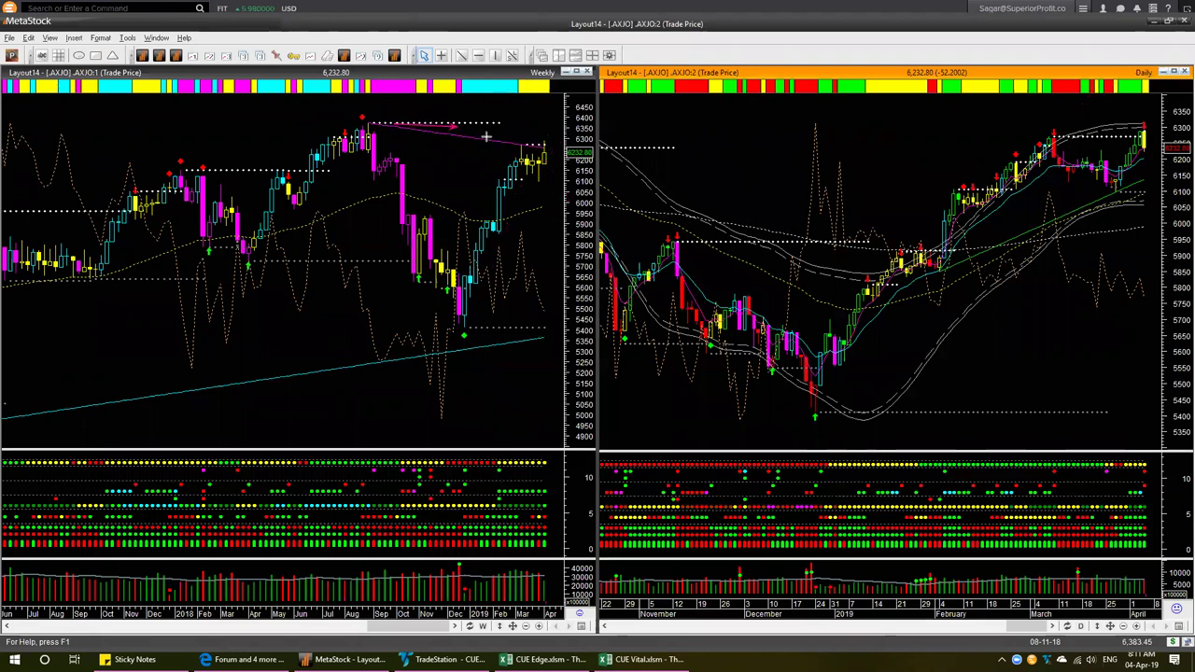
{"action": "left_click_drag", "start_coordinate": [485, 137], "coordinate": [541, 145]}
{"action": "left_click_drag", "start_coordinate": [560, 119], "coordinate": [547, 145]}
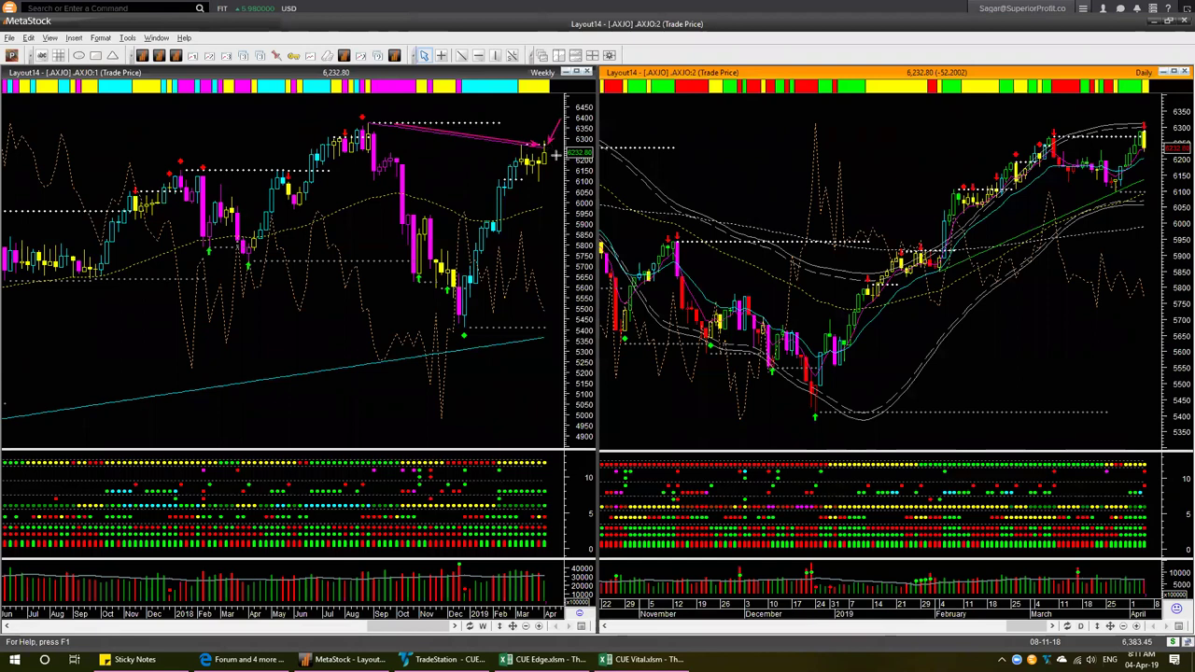
{"action": "left_click_drag", "start_coordinate": [542, 136], "coordinate": [547, 144]}
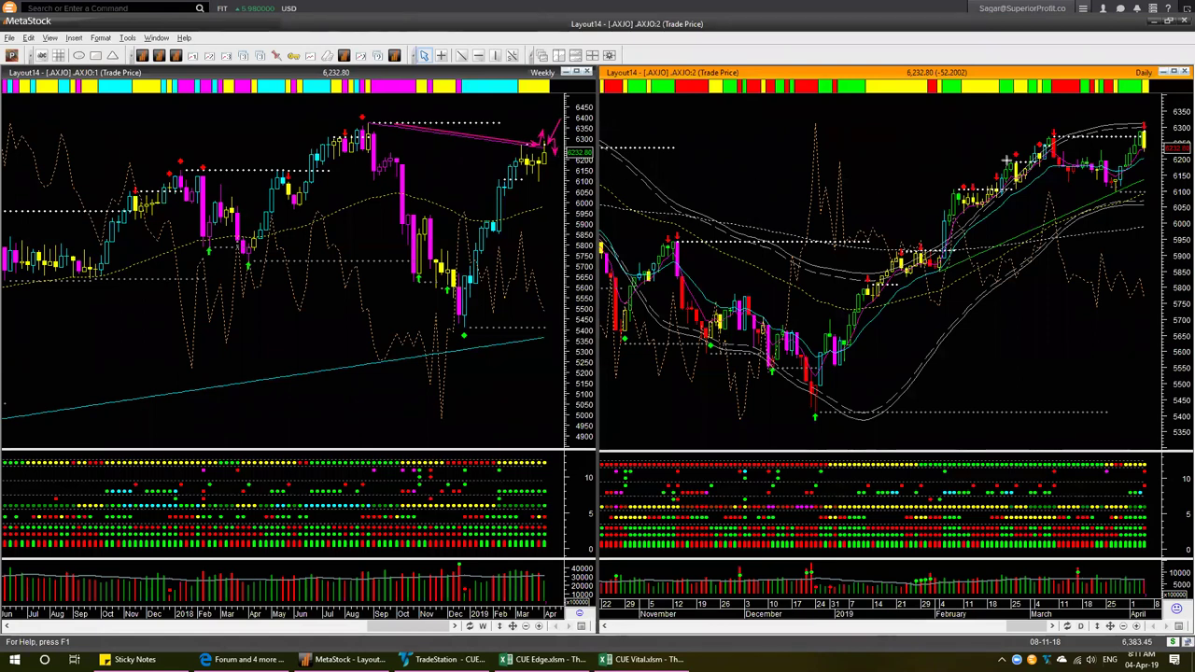
Step: Draw a pink line along the daily recent highs and arrows pointing down at the latest daily bars
{"action": "left_click_drag", "start_coordinate": [1060, 135], "coordinate": [1129, 135]}
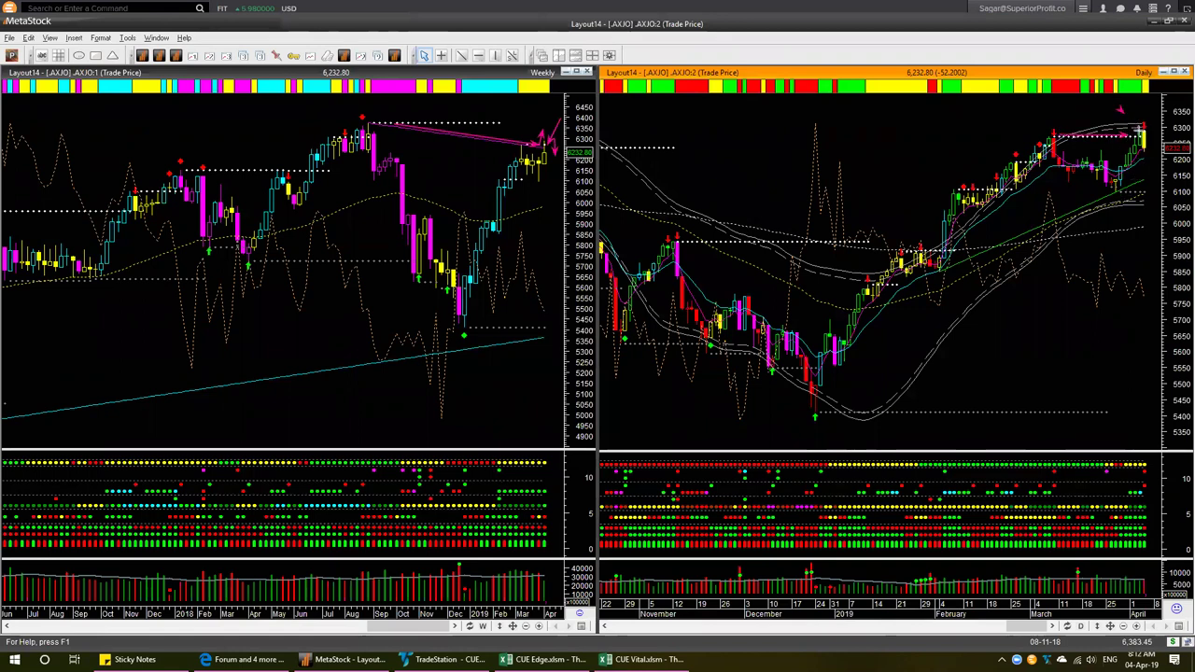
{"action": "left_click_drag", "start_coordinate": [1120, 109], "coordinate": [1138, 127]}
{"action": "left_click_drag", "start_coordinate": [1151, 118], "coordinate": [1162, 142]}
{"action": "left_click_drag", "start_coordinate": [1150, 89], "coordinate": [1141, 115]}
Step: Mark the daily indicator pane's latest readings, the latest candles and recent volume bars with pink arrows
{"action": "left_click_drag", "start_coordinate": [1161, 411], "coordinate": [1146, 464]}
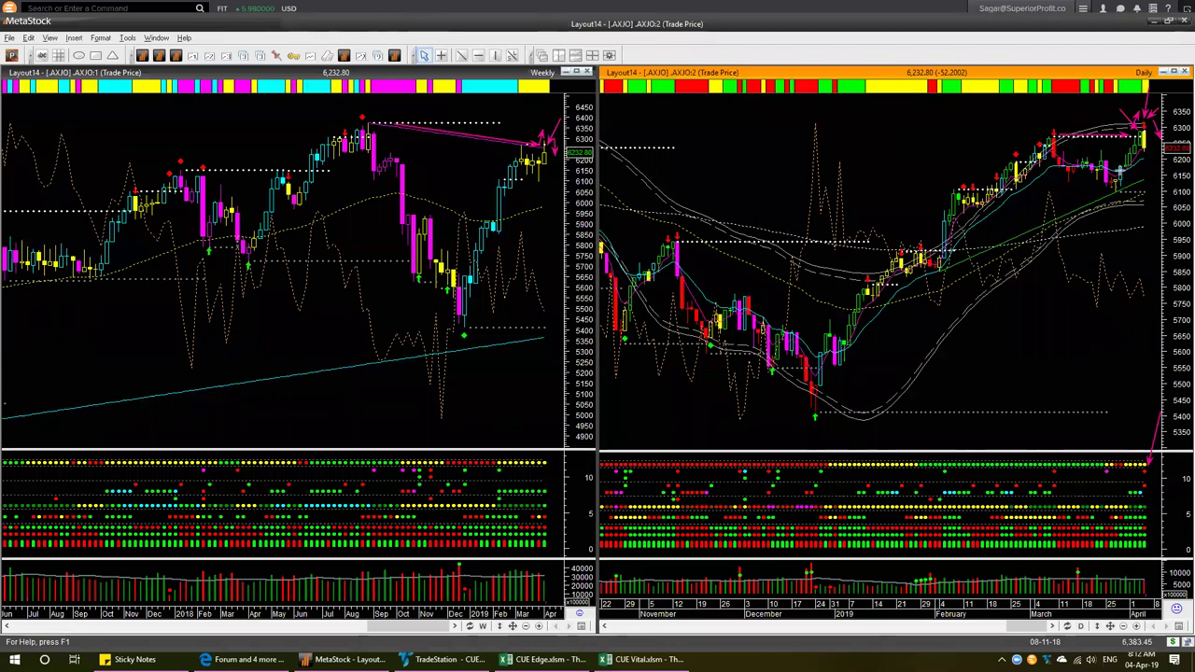
{"action": "left_click_drag", "start_coordinate": [1162, 203], "coordinate": [1145, 161]}
{"action": "left_click_drag", "start_coordinate": [1161, 559], "coordinate": [1147, 586]}
{"action": "left_click_drag", "start_coordinate": [1042, 565], "coordinate": [1077, 569]}
{"action": "left_click_drag", "start_coordinate": [1117, 482], "coordinate": [1143, 468]}
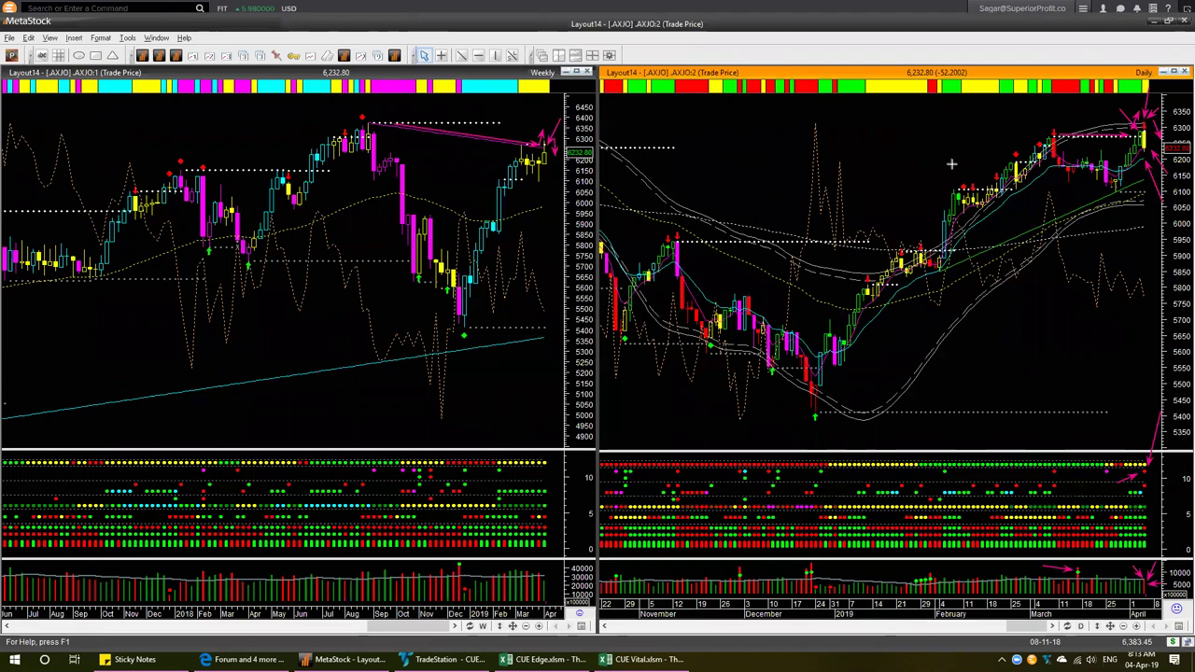
Step: Erase all pink marks, briefly re-mark the latest daily bars and volume, then erase those arrows too
{"action": "key", "text": "Escape"}
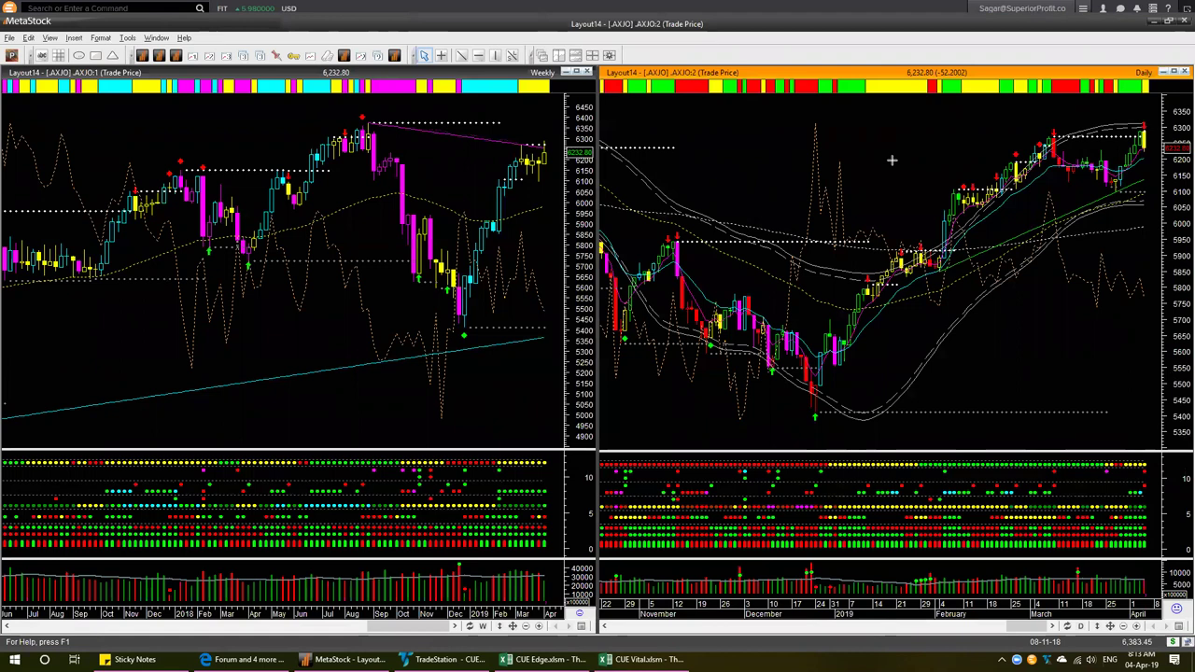
{"action": "left_click_drag", "start_coordinate": [1134, 98], "coordinate": [1141, 118]}
{"action": "left_click_drag", "start_coordinate": [1158, 565], "coordinate": [1147, 579]}
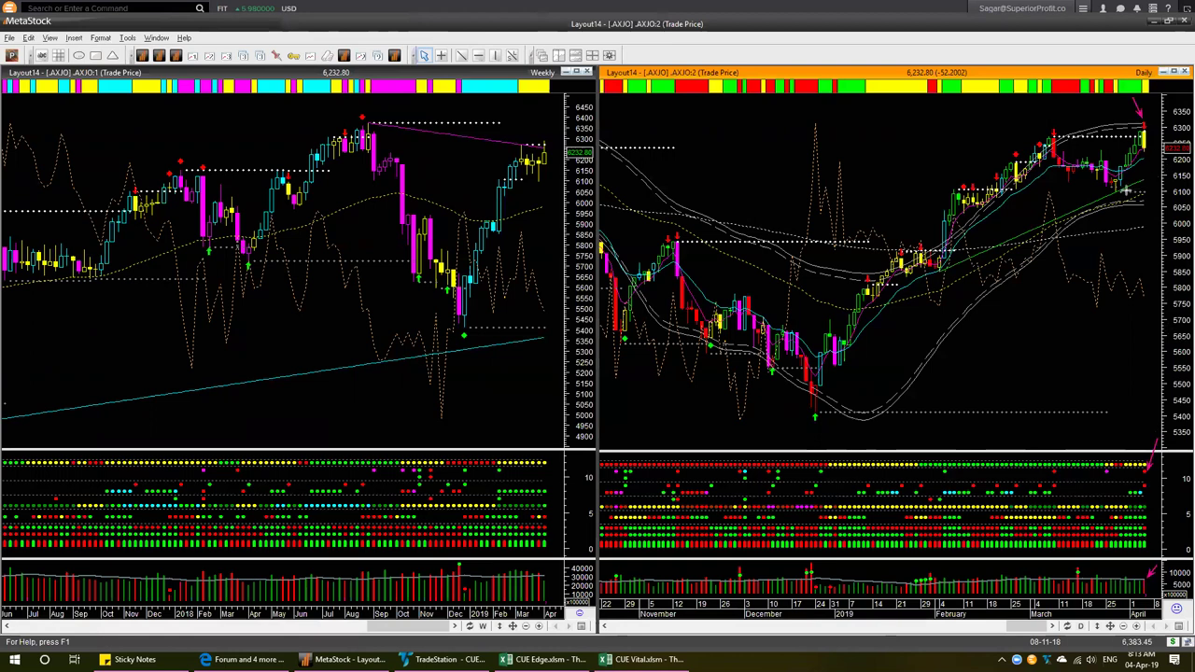
{"action": "left_click_drag", "start_coordinate": [1126, 191], "coordinate": [1165, 173]}
{"action": "key", "text": "Escape"}
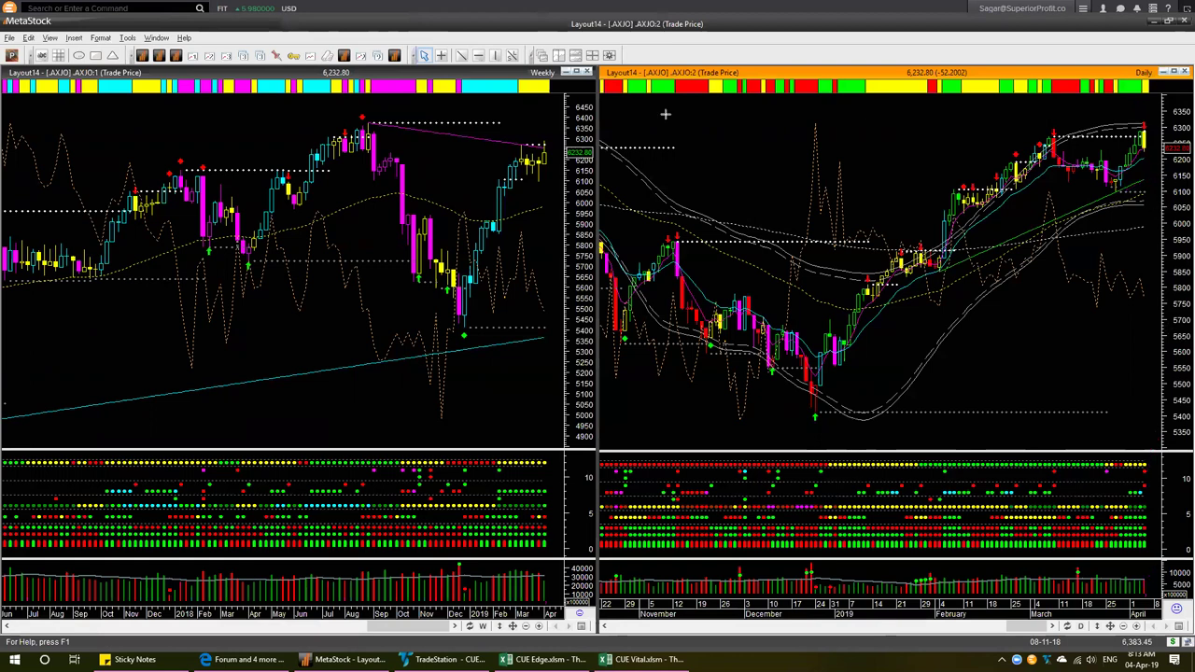